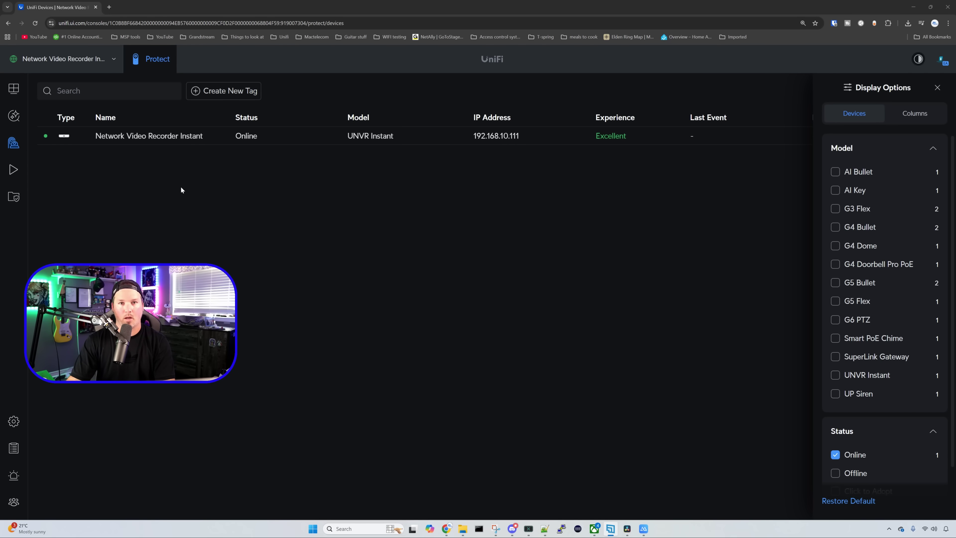
Check the Control Plane updates: UniFi OS 4.3.9 and Protect 6.1.68 are both up to date
click(13, 421)
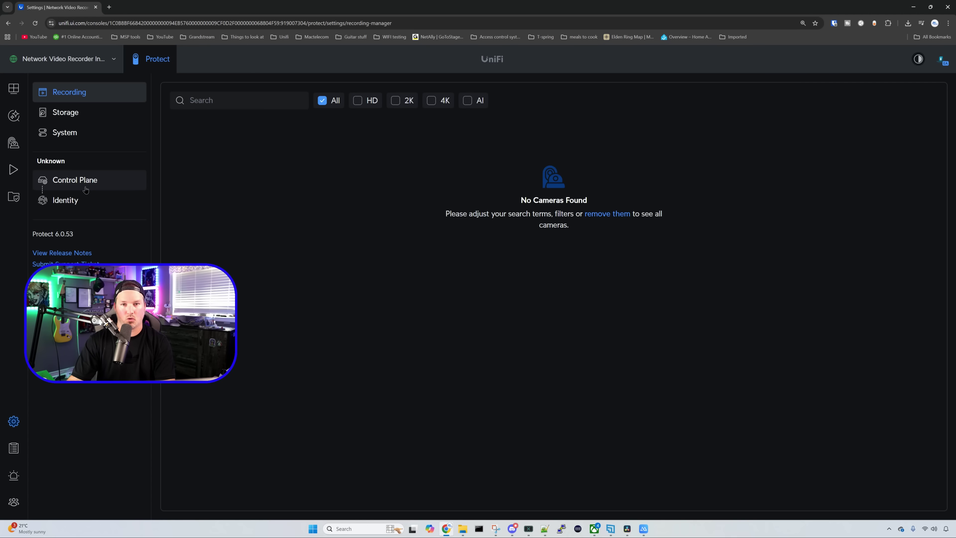
click(85, 191)
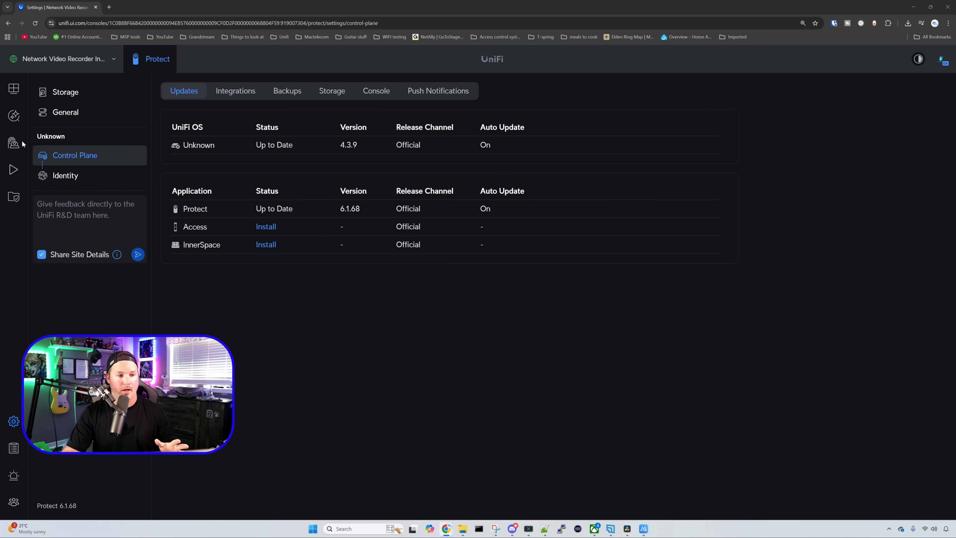
Adopt the AI Bullet, G5 Flex, G4 Bullet and G5 Turret Ultra cameras, dismissing the Smart Detection popup
click(15, 148)
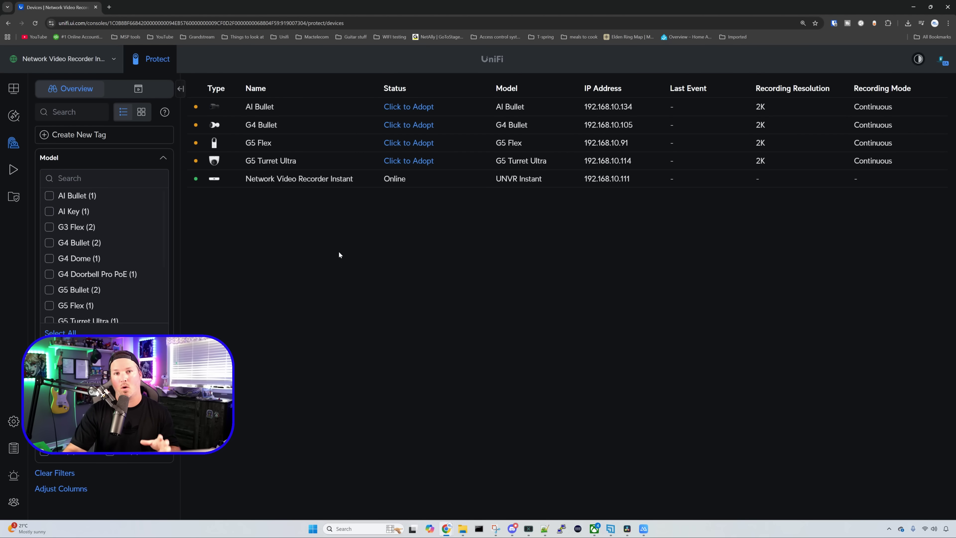
click(395, 110)
click(405, 127)
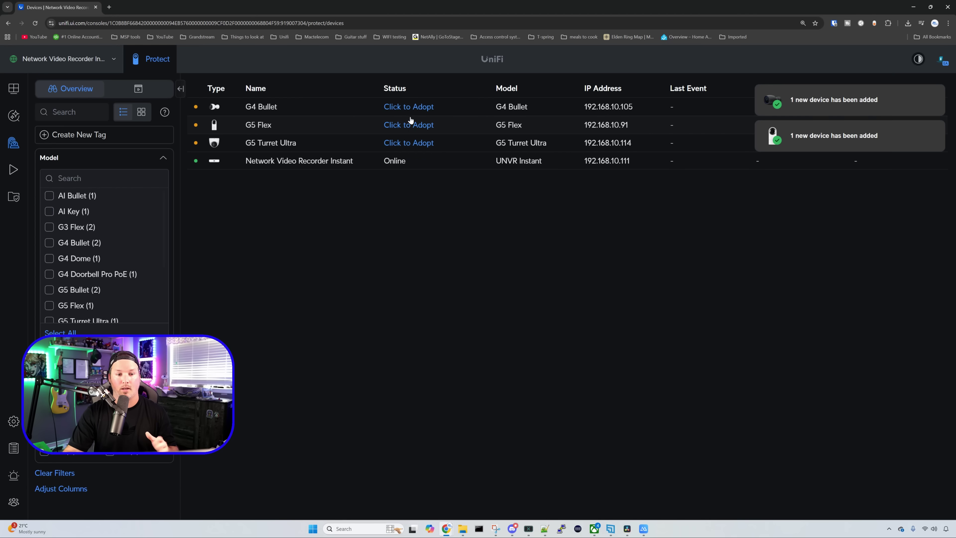
click(413, 109)
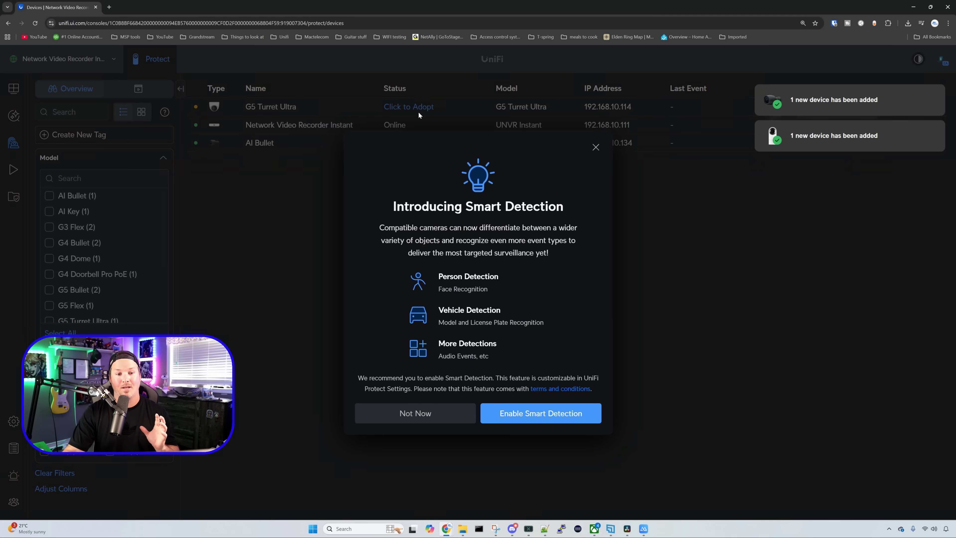
click(596, 147)
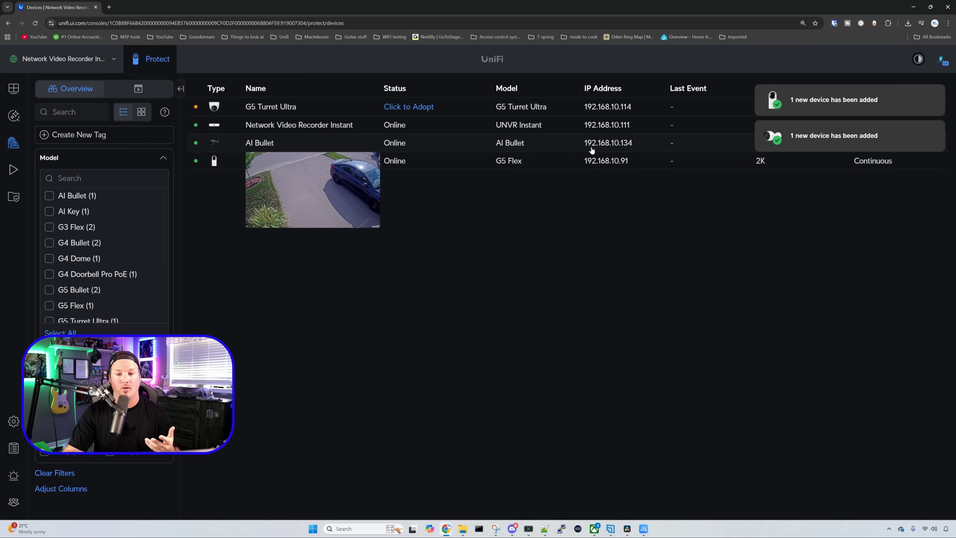
click(408, 106)
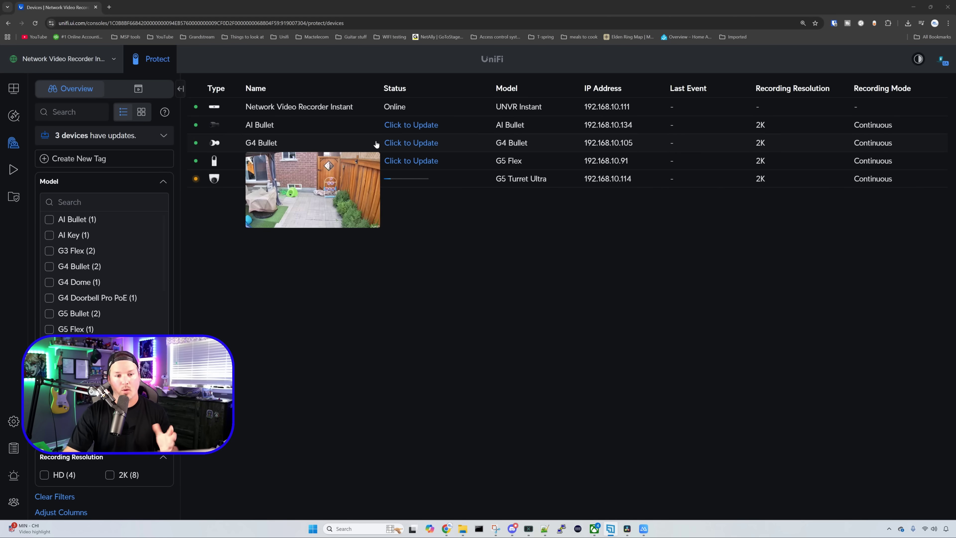
Start firmware updates for the AI Bullet (to 5.1.57), G4 Bullet and G5 Flex cameras
mouse_move(426, 130)
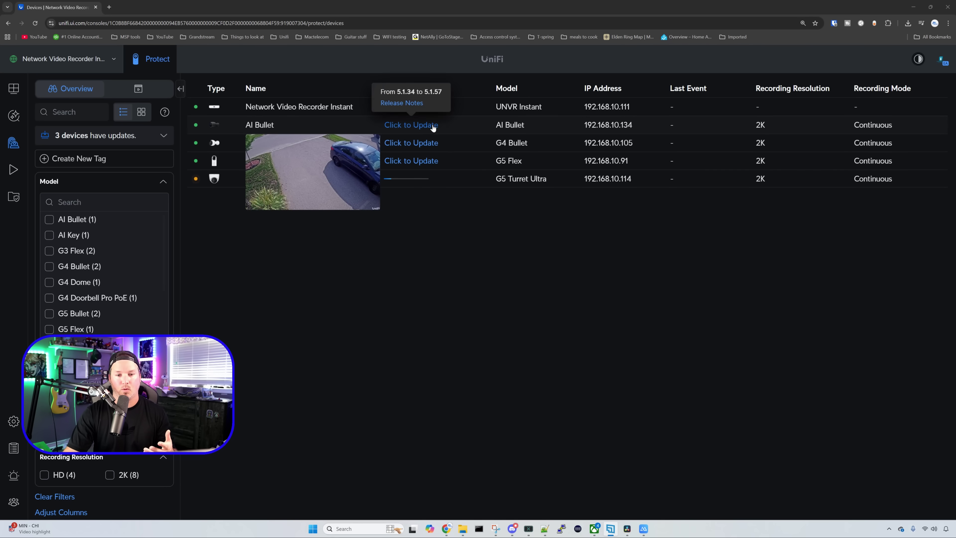
click(422, 125)
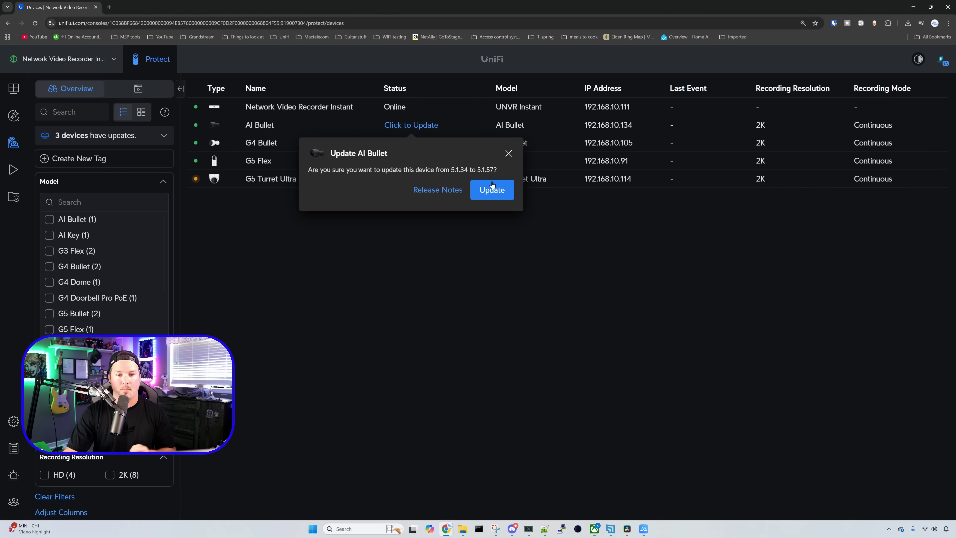
click(492, 190)
click(477, 180)
click(477, 180)
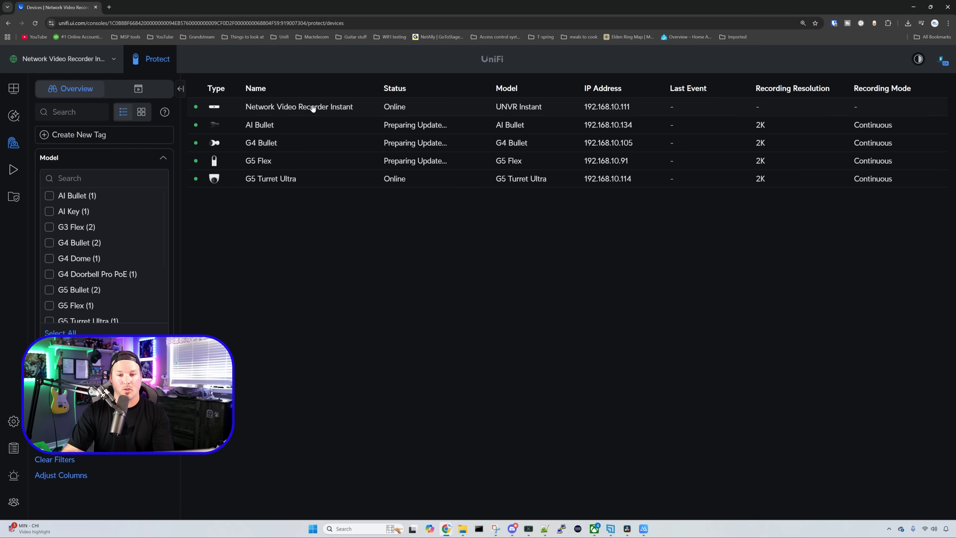
Open the Network Video Recorder Instant's details and view port 7 management, closing it unchanged
click(313, 107)
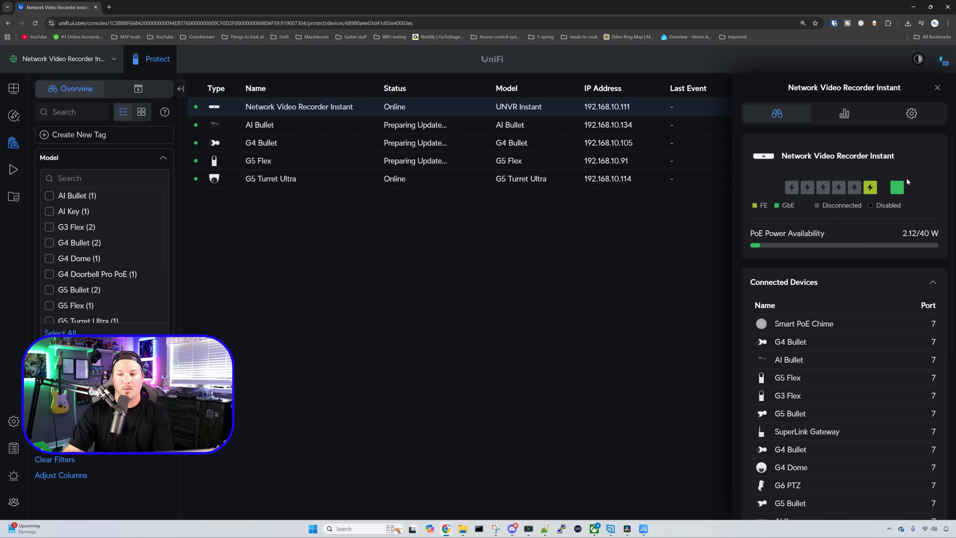
mouse_move(875, 188)
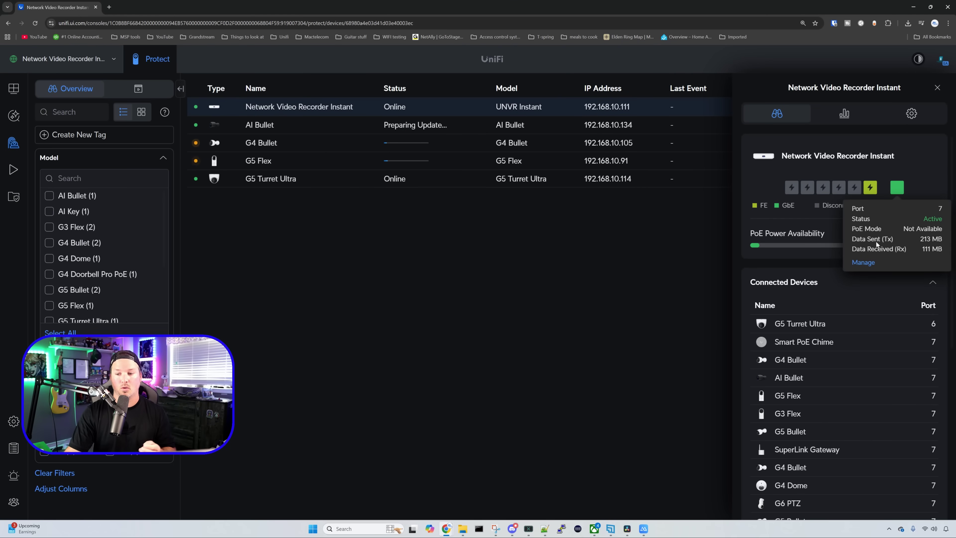
click(864, 262)
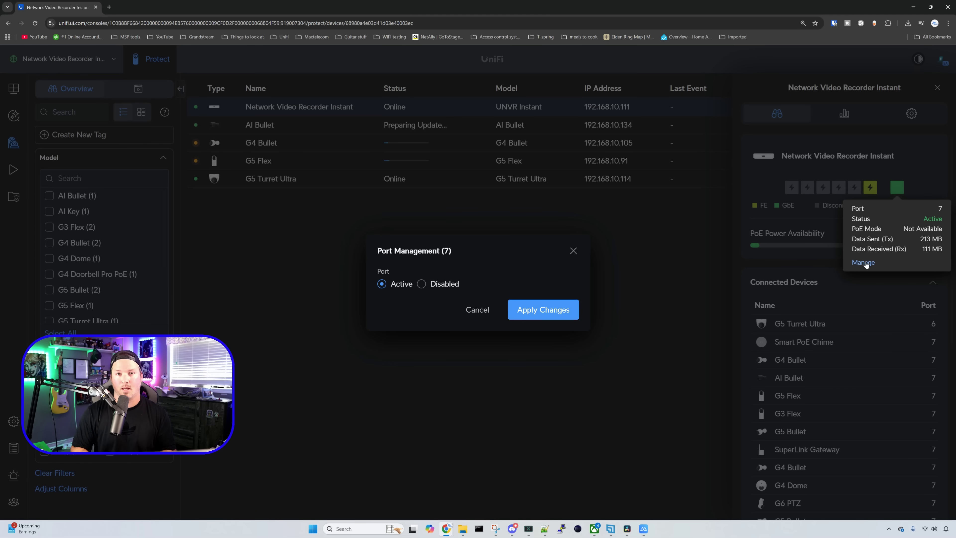
key(Escape)
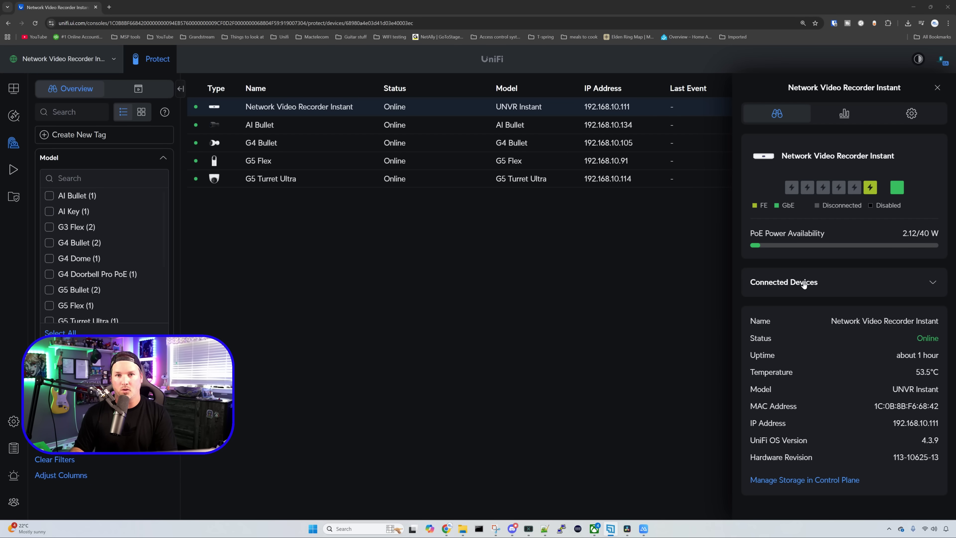
Review the recorder's connected devices and statistics, then show its settings with Multi-View at Default
click(804, 284)
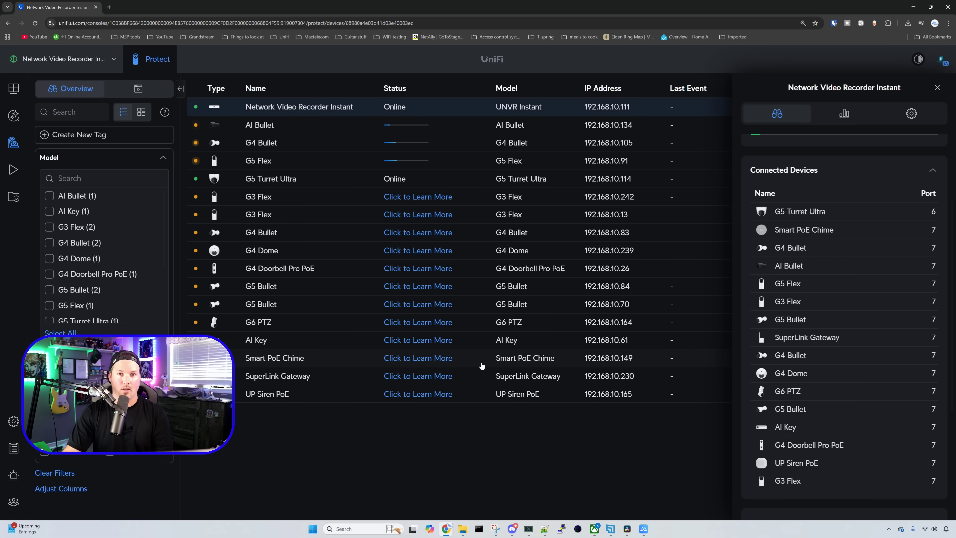
click(841, 117)
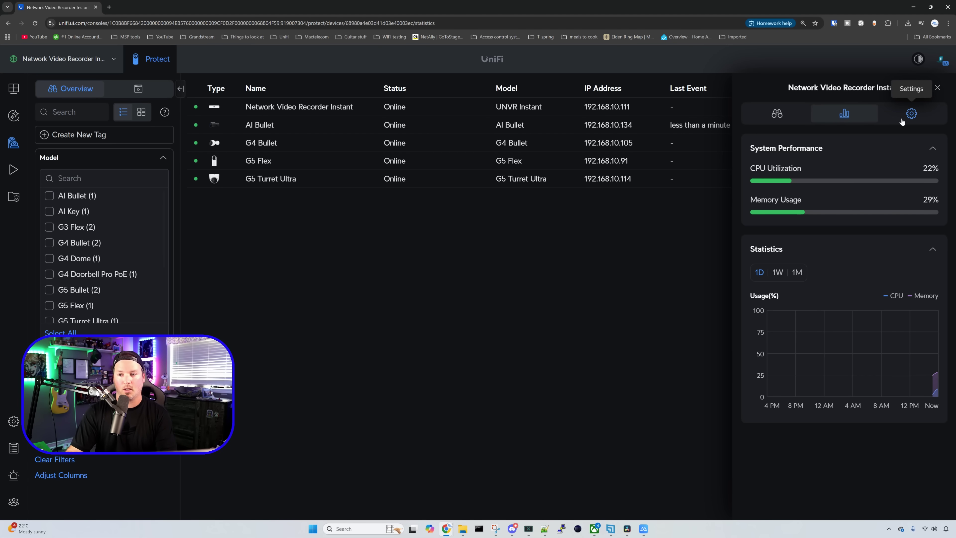
click(911, 114)
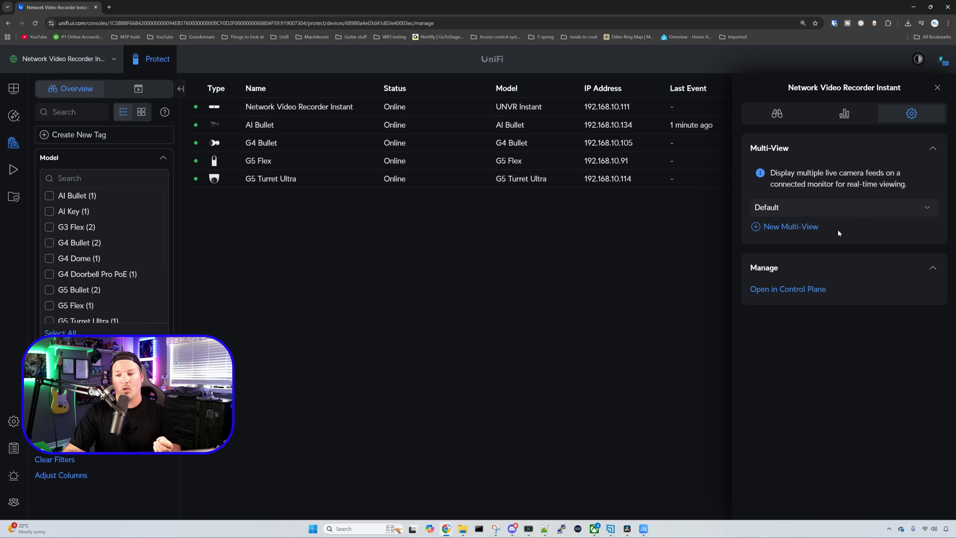
Create a new Multi-View using the 4 Cameras grid layout
click(801, 233)
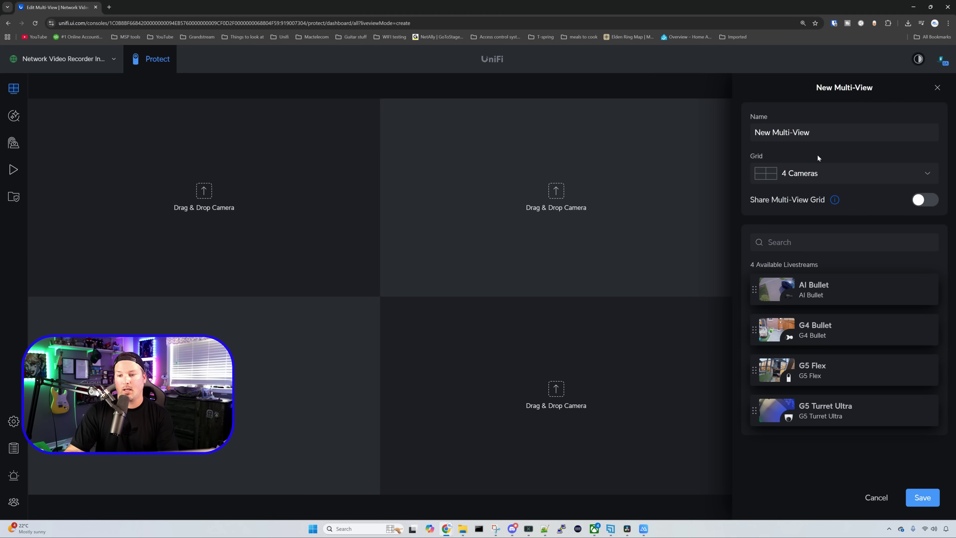
click(816, 173)
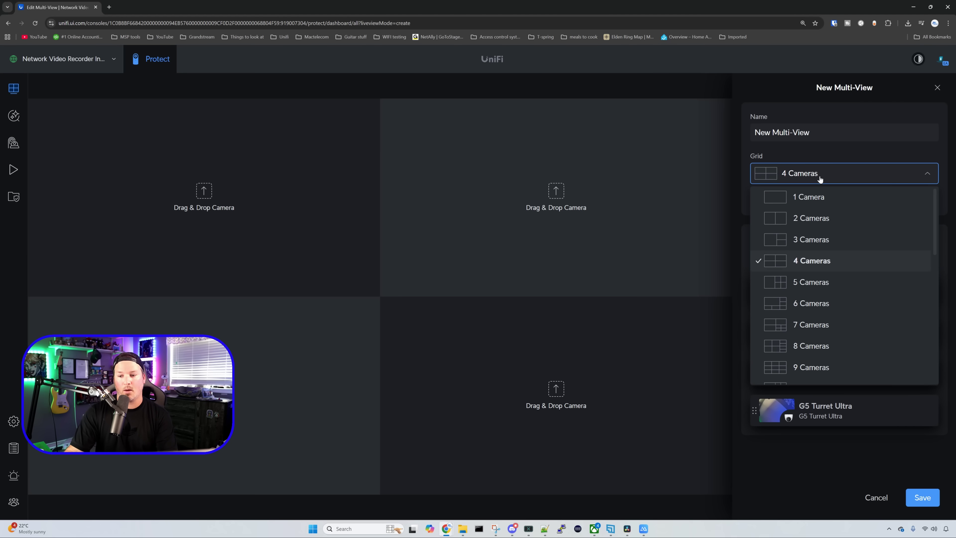
scroll(826, 227, down, 10)
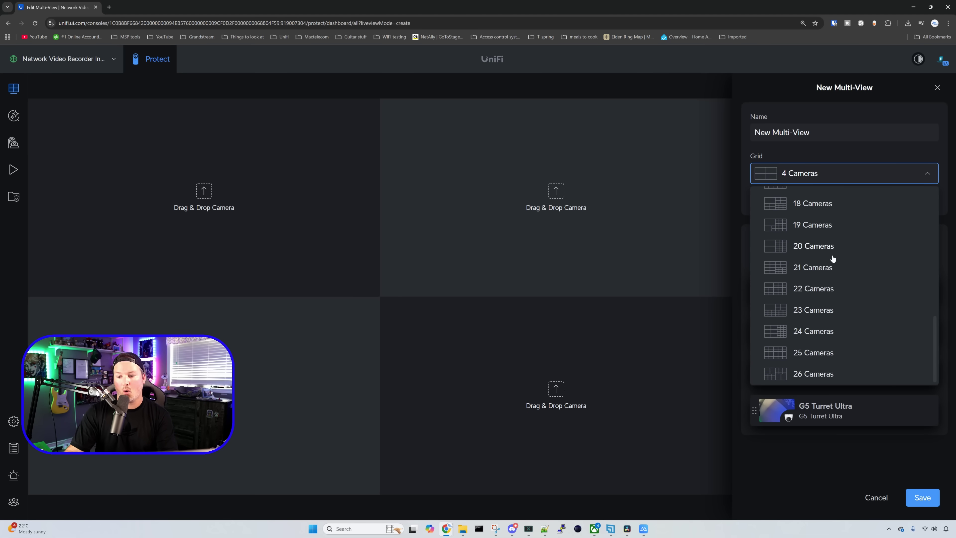
click(850, 112)
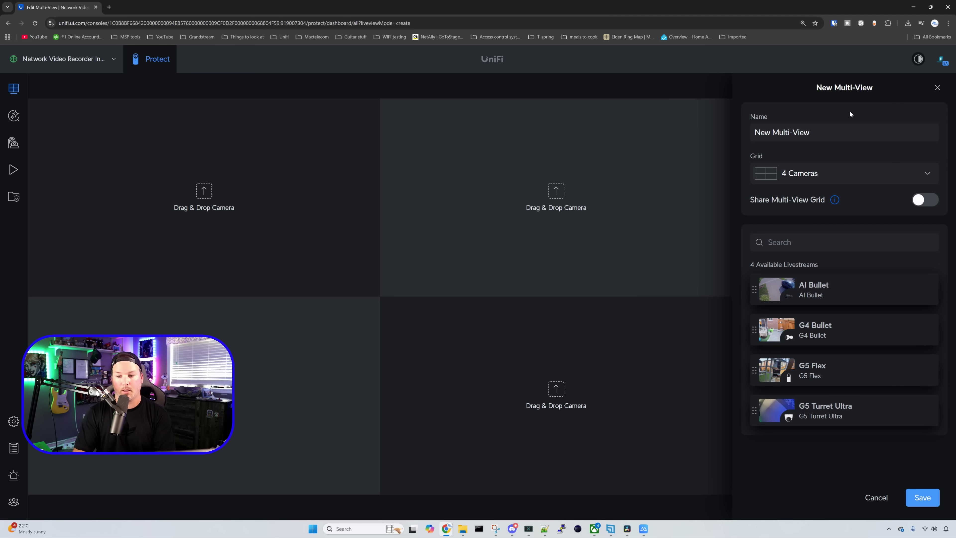
Place the AI Bullet, G4 Bullet, G5 Flex and G5 Turret Ultra feeds in the grid and start renaming it
drag(776, 289, 614, 222)
drag(753, 324, 256, 192)
drag(794, 365, 621, 392)
drag(791, 413, 327, 339)
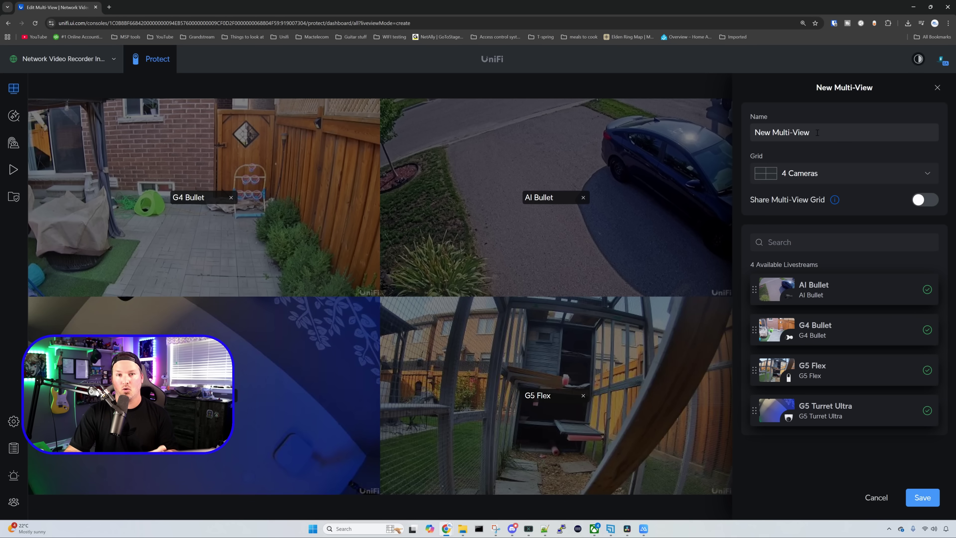
drag(817, 133, 748, 133)
text(Yo)
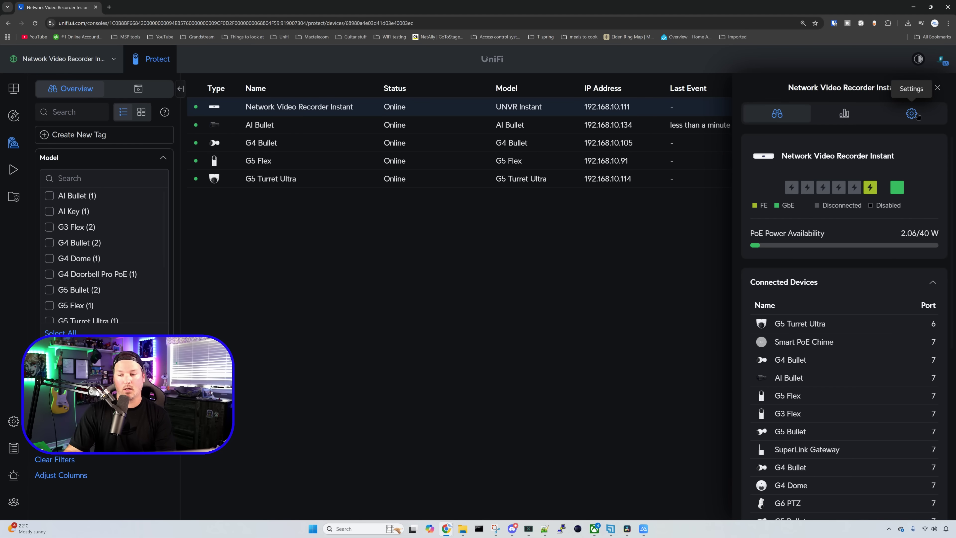
Set the recorder's viewport Multi-View to YouTube and apply the change
click(917, 116)
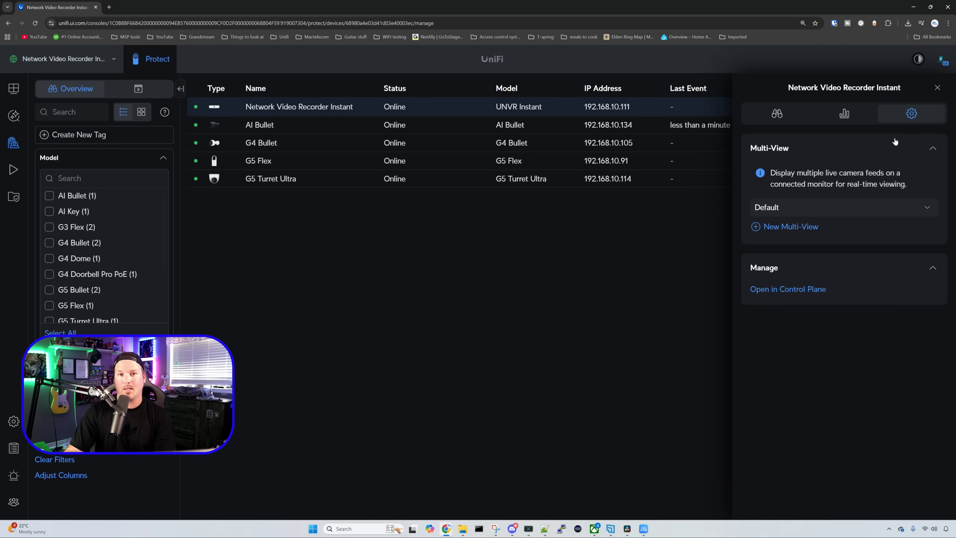
click(895, 213)
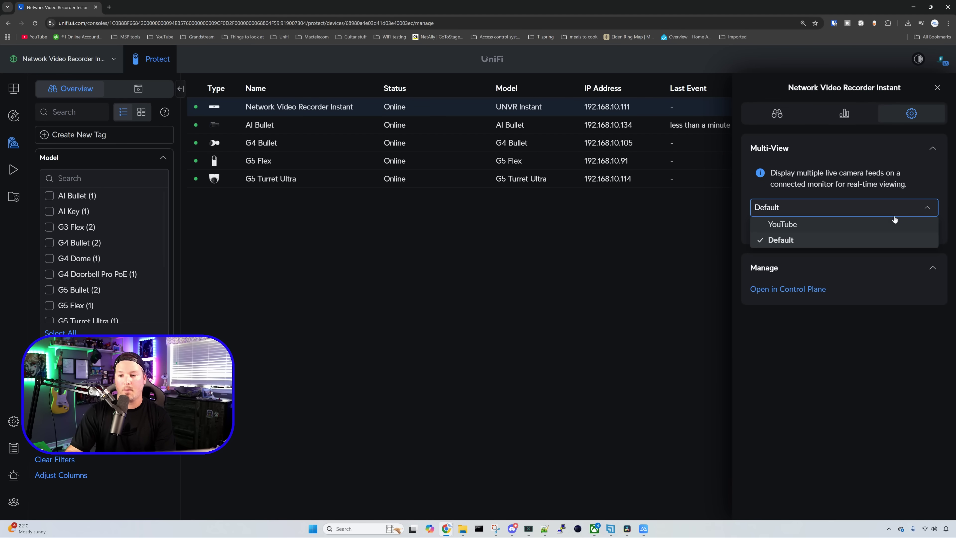
click(871, 227)
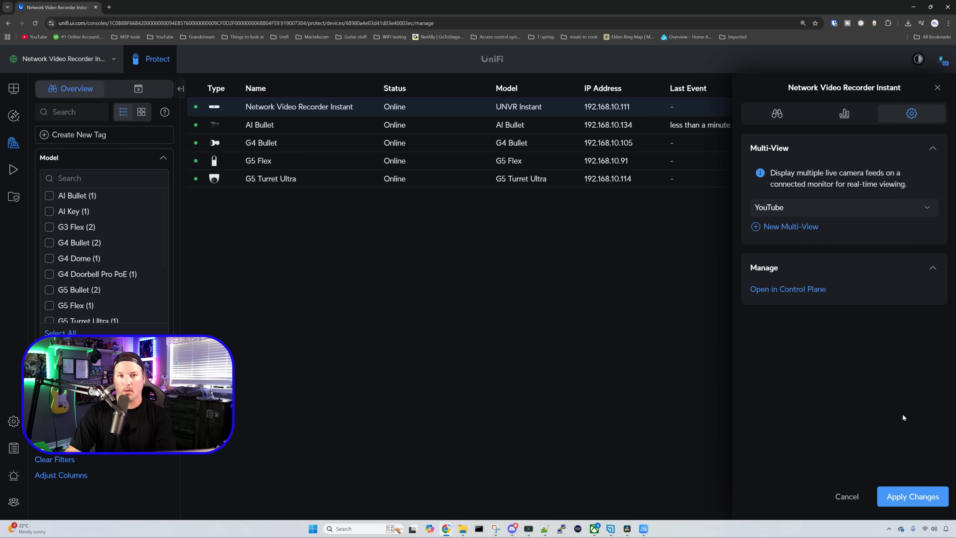
click(913, 496)
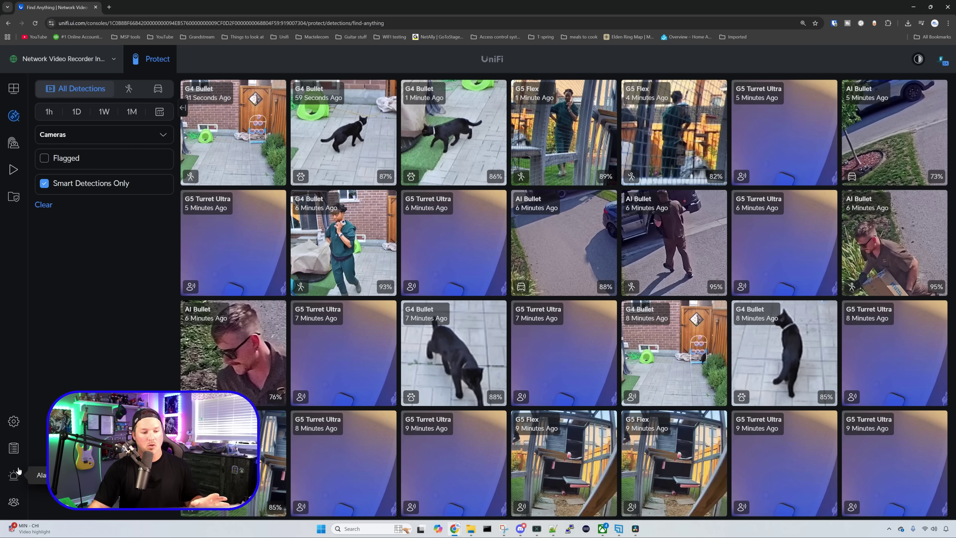
Open the Alarm Manager listing alarm triggers such as Speaking with 28 hits
click(13, 475)
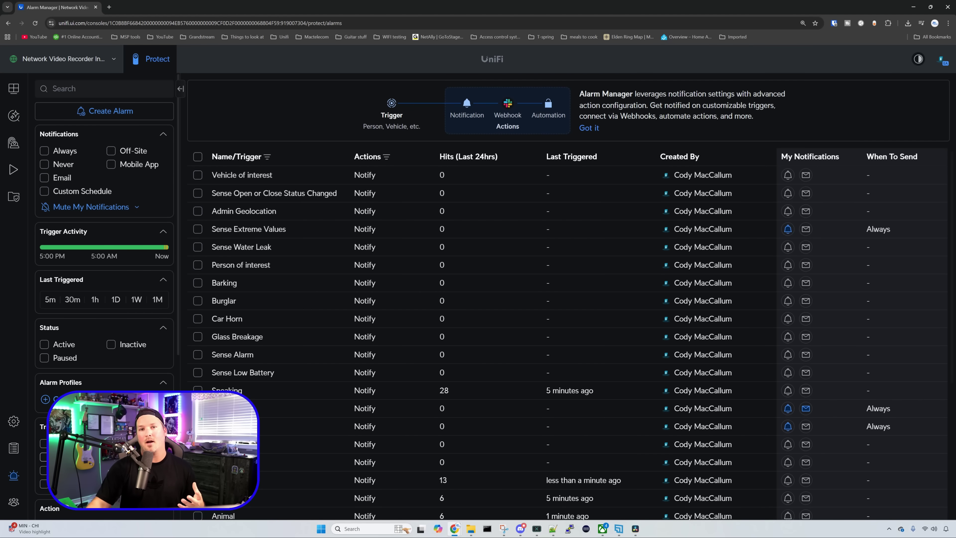